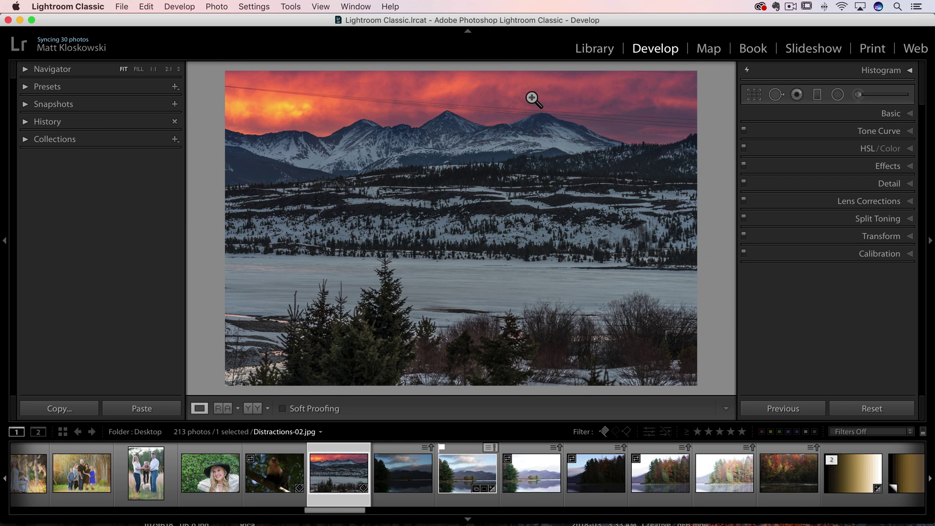
# Step: In the Basic panel, set Exposure +0.45, Highlights −45 and Shadows +25, and slightly boost Texture and Saturation
pyautogui.click(885, 115)
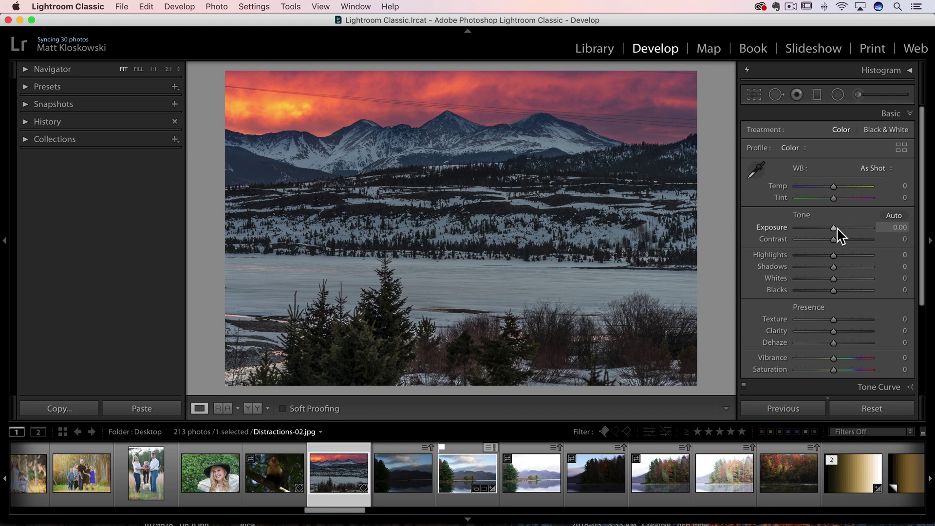
pyautogui.moveTo(835, 227); pyautogui.dragTo(838, 227)
pyautogui.scroll(-1, 837, 246)
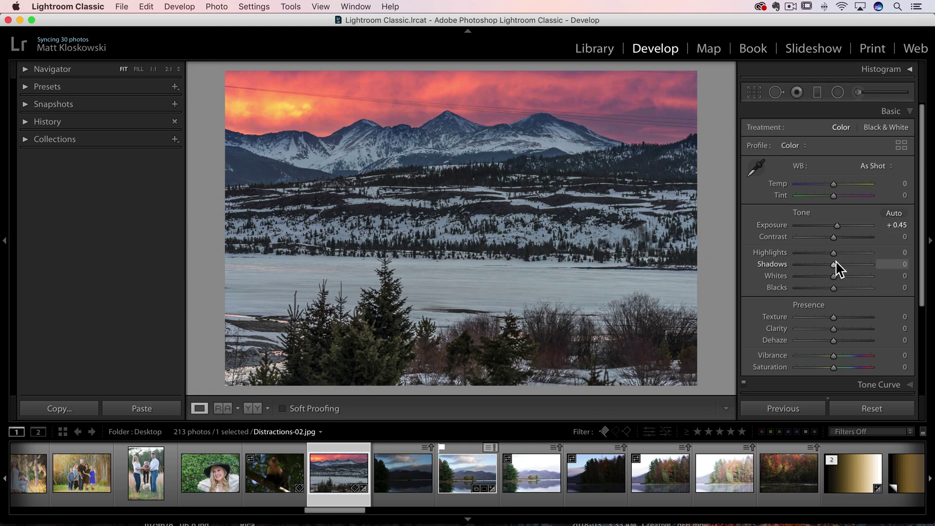
pyautogui.moveTo(834, 265); pyautogui.dragTo(825, 287)
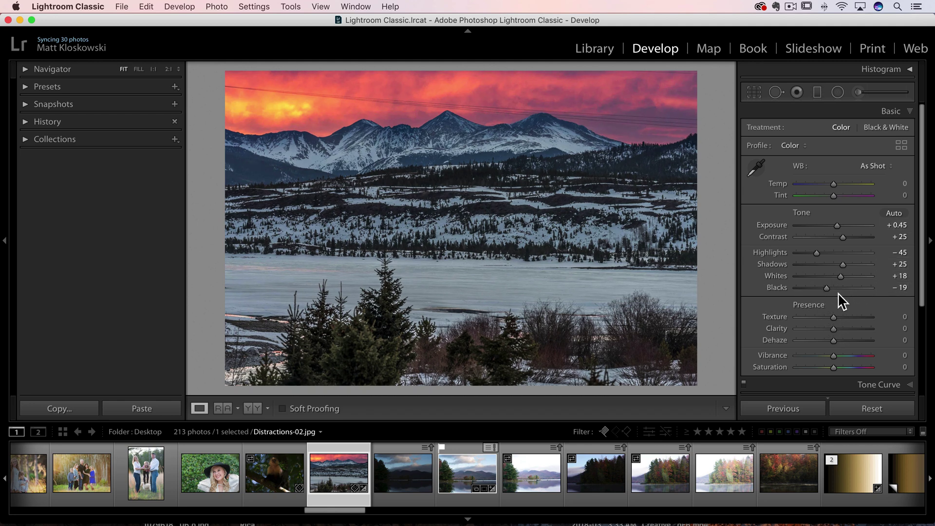
pyautogui.moveTo(841, 317); pyautogui.dragTo(836, 329)
pyautogui.moveTo(834, 367); pyautogui.dragTo(838, 368)
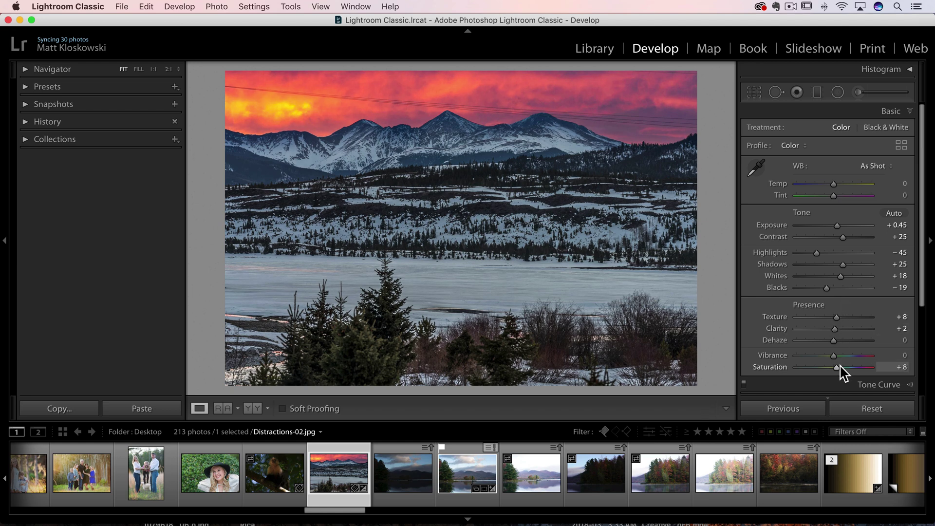
pyautogui.scroll(-5, 845, 312)
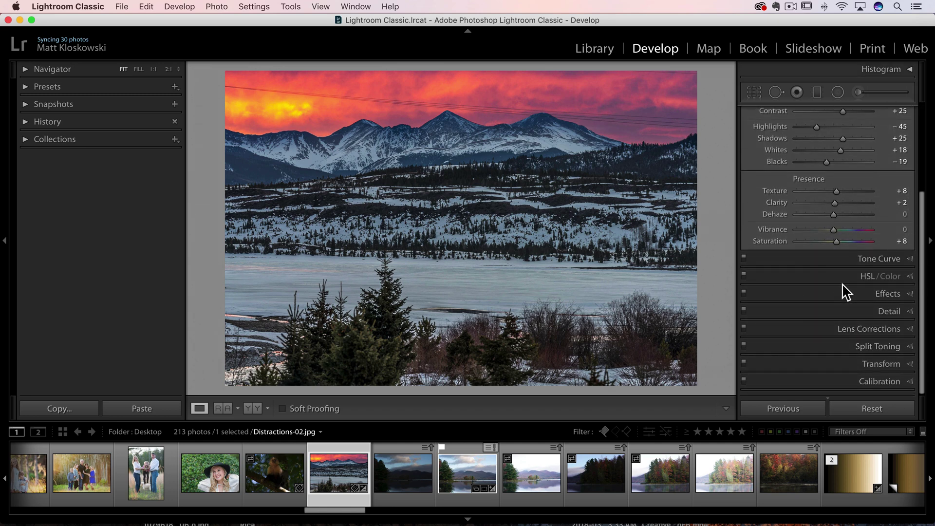
# Step: Reset the Presence group so Texture, Clarity and Saturation return to 0, keeping the tone edits
pyautogui.scroll(5, 847, 292)
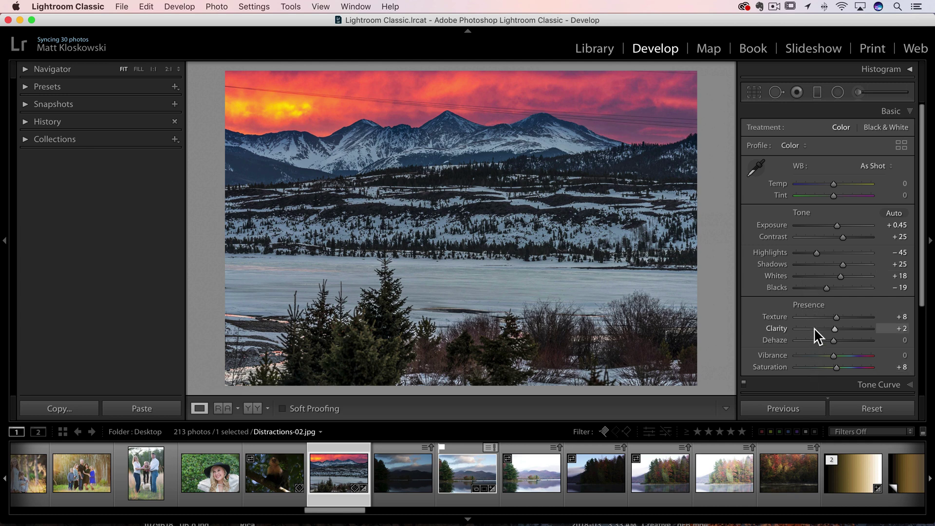
pyautogui.press('alt')
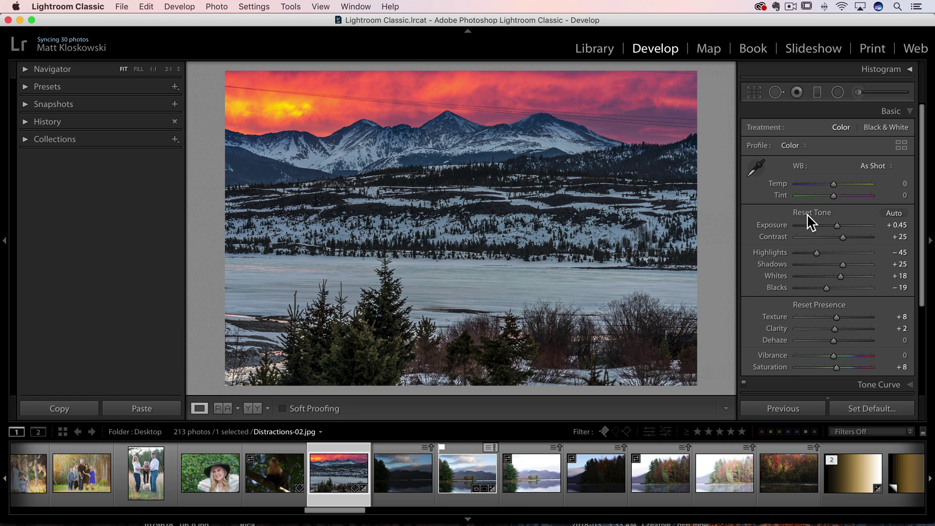
pyautogui.keyDown('alt'); pyautogui.click(804, 306); pyautogui.keyUp('alt')
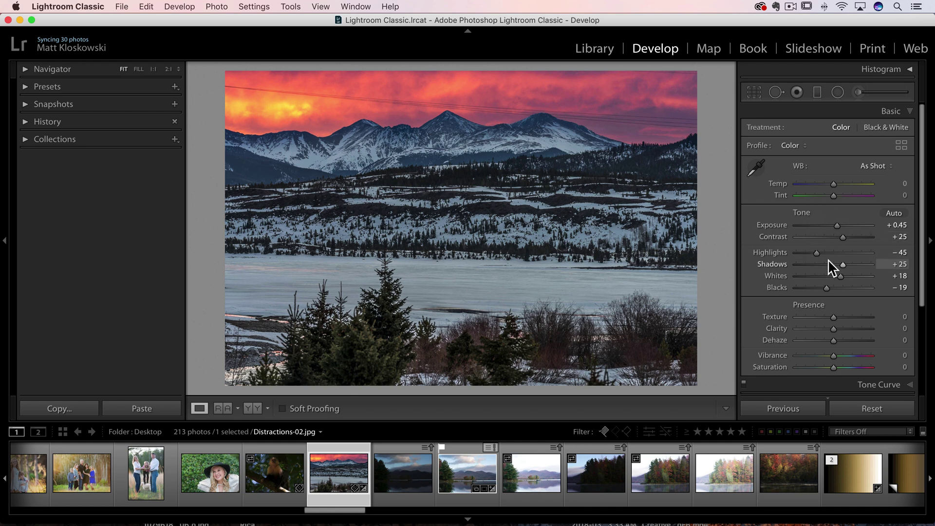
# Step: Raise Whites to +37 while previewing clipping, then undo the Dehaze and Exposure tweaks
pyautogui.press('alt')
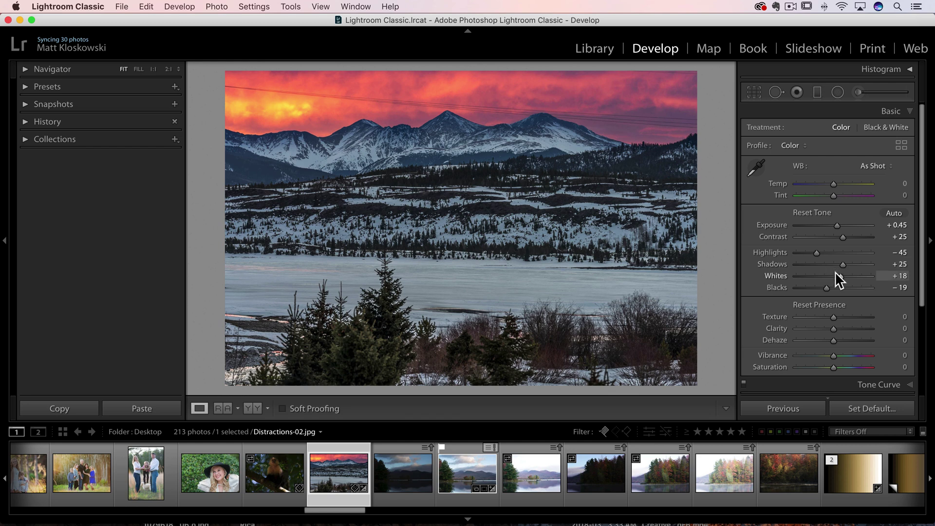
pyautogui.moveTo(840, 275); pyautogui.dragTo(839, 223)
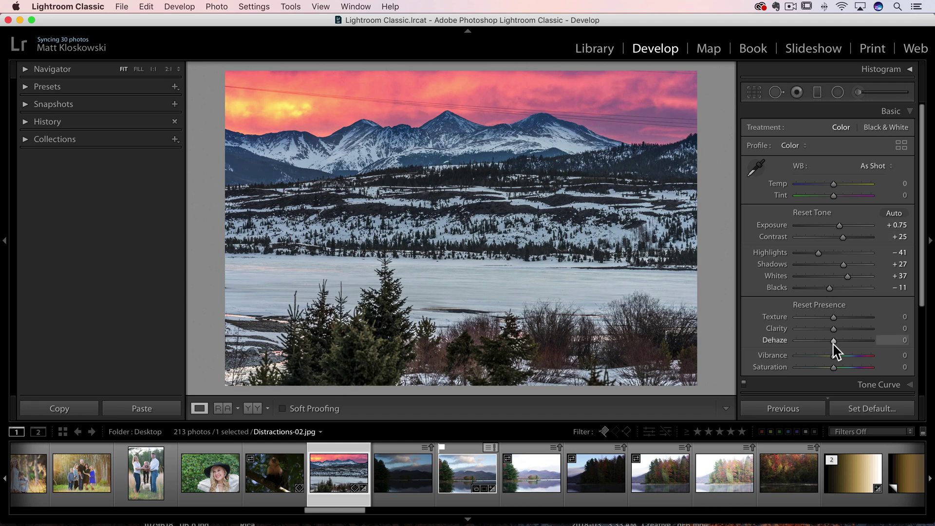
pyautogui.moveTo(834, 340); pyautogui.dragTo(835, 339)
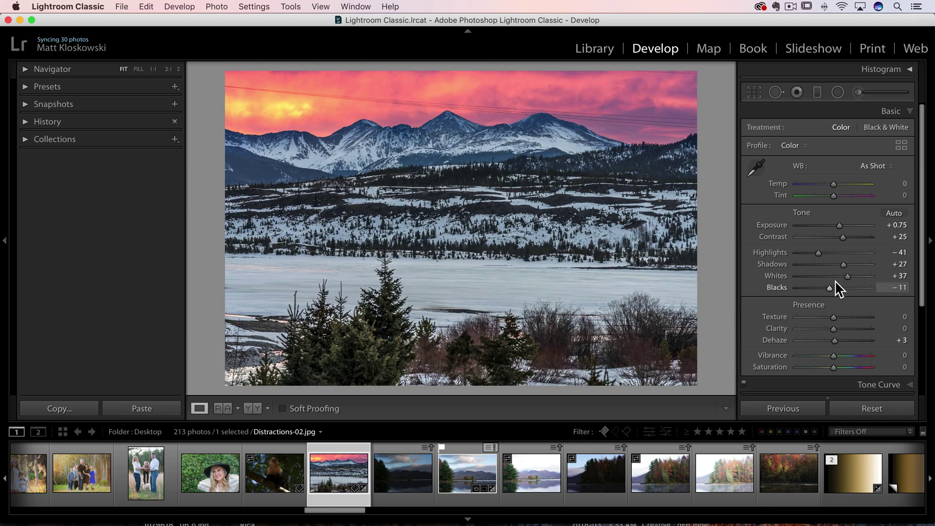
pyautogui.press('super+z')
pyautogui.press('super+z')
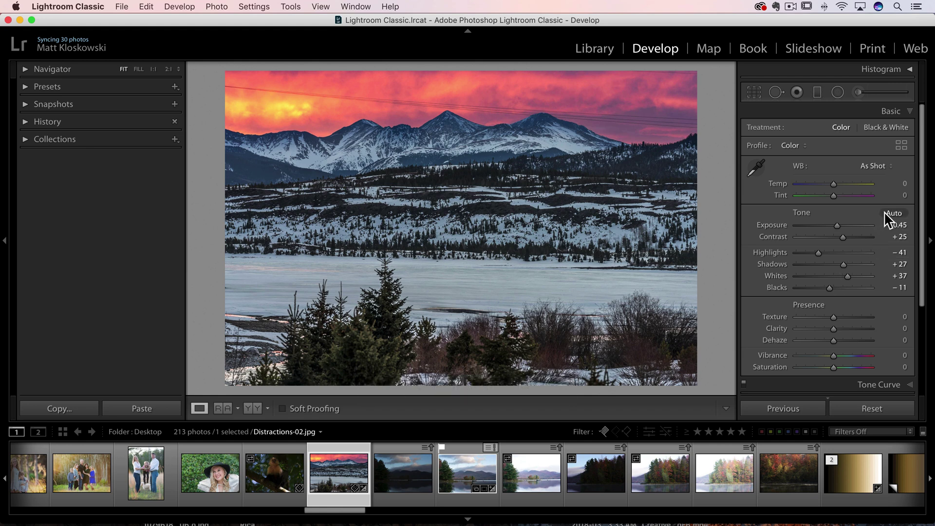
# Step: Sharpen the photo to Amount 86, Radius 1.3 and Detail 17 using grayscale previews
pyautogui.scroll(-5, 923, 196)
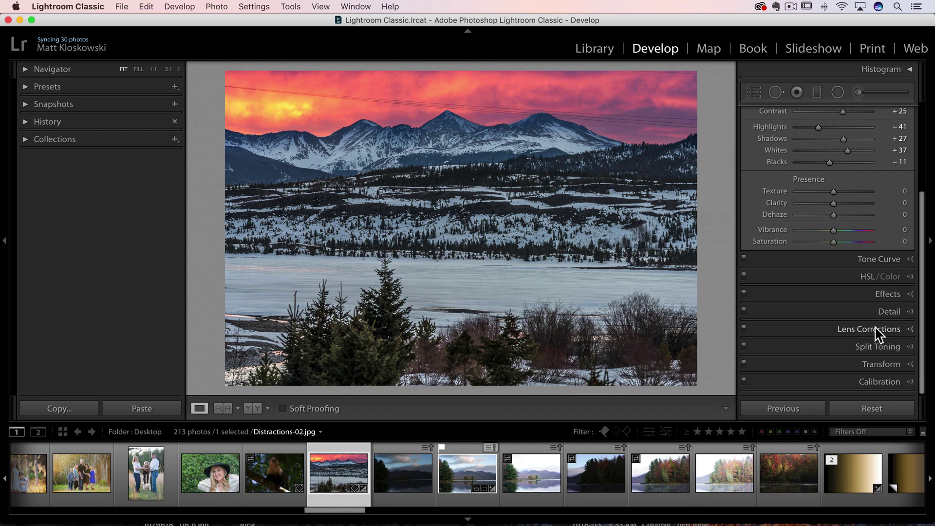
pyautogui.click(890, 313)
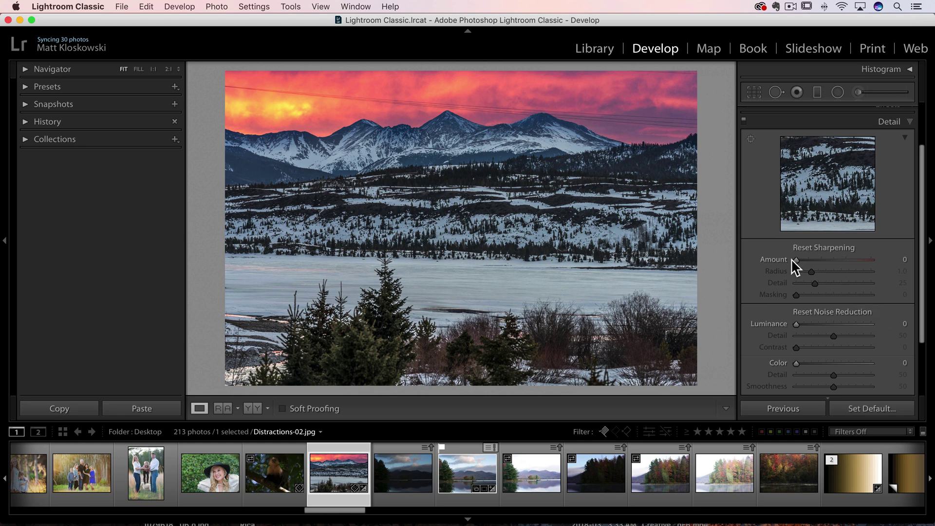
pyautogui.moveTo(796, 260); pyautogui.dragTo(900, 290)
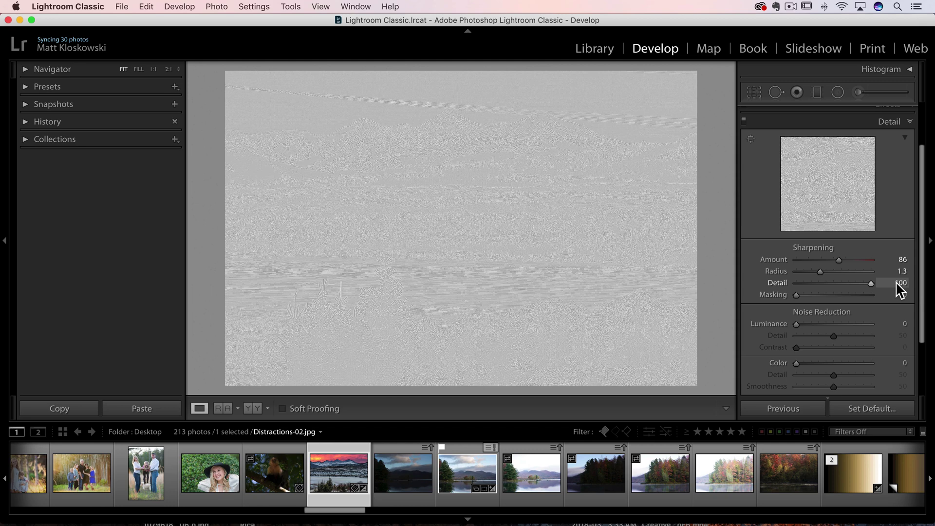
pyautogui.moveTo(812, 281)
pyautogui.mouseDown()
pyautogui.moveTo(822, 279)
pyautogui.moveTo(807, 284)
pyautogui.mouseUp()
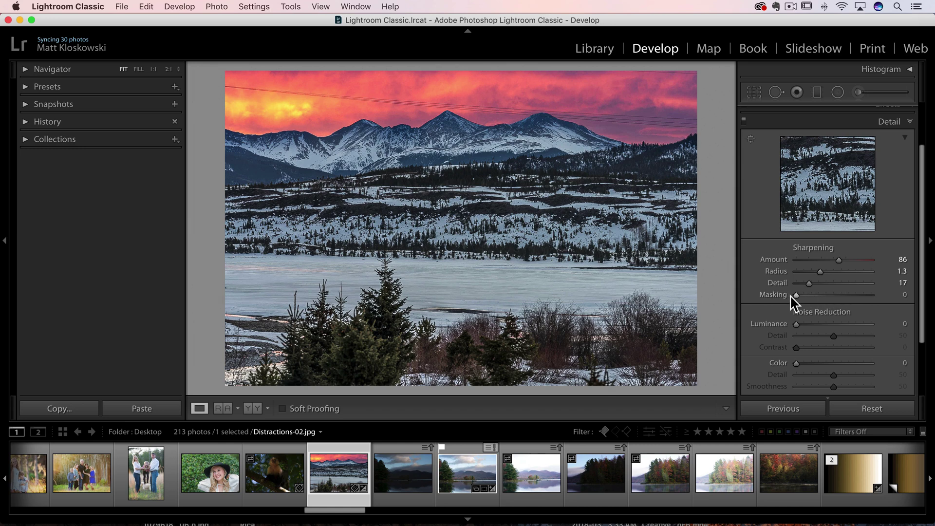
# Step: Preview the sharpening edge mask while dragging Masking up, then return it to 0
pyautogui.keyDown('alt'); pyautogui.click(795, 294); pyautogui.keyUp('alt')
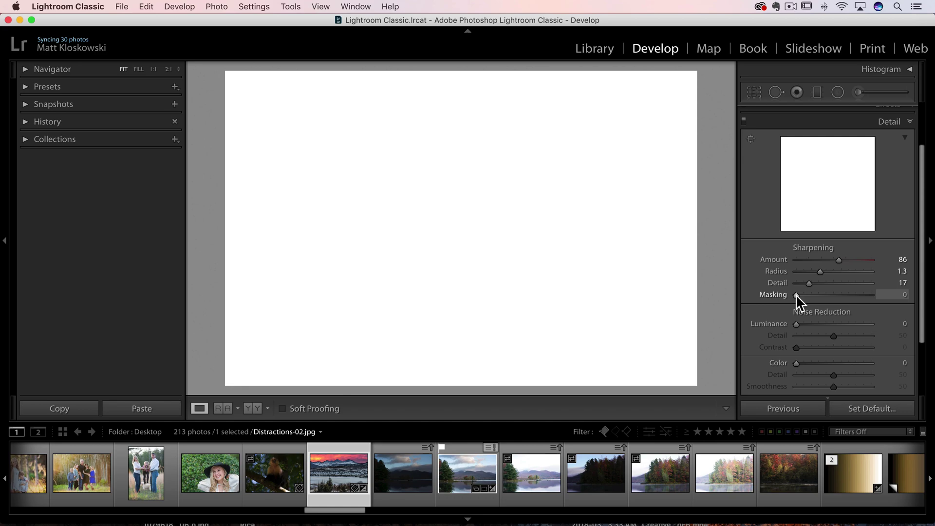
pyautogui.moveTo(797, 295); pyautogui.dragTo(851, 291)
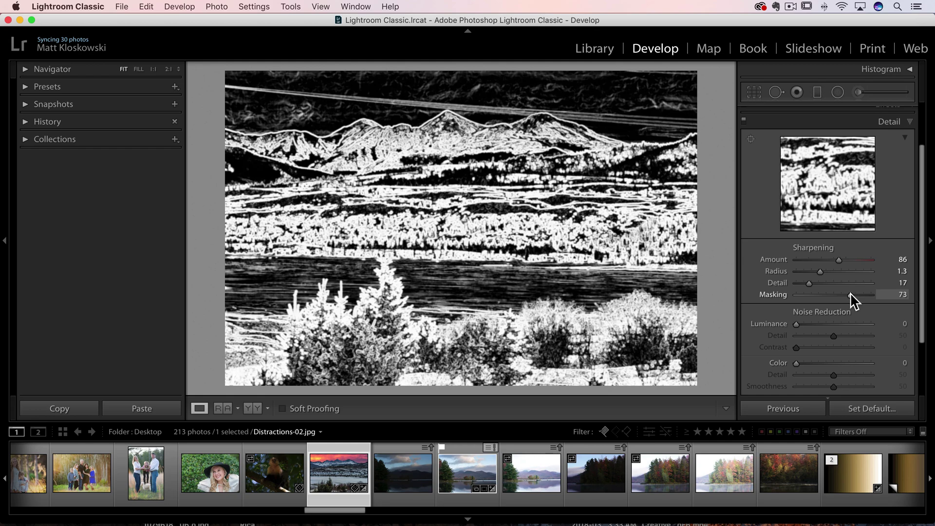
pyautogui.moveTo(850, 295); pyautogui.dragTo(795, 296)
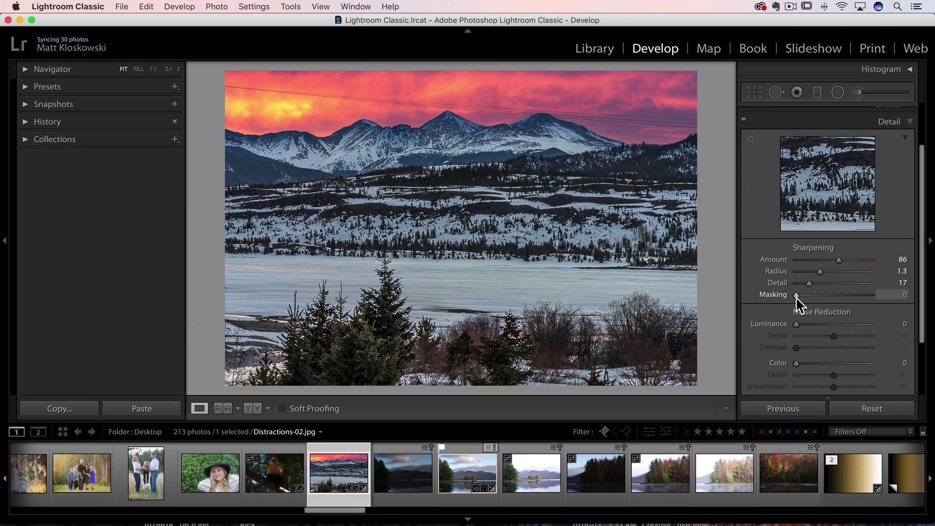
# Step: Collapse the Detail panel, expand Split Toning and preview highlight hues at full strength
pyautogui.click(889, 121)
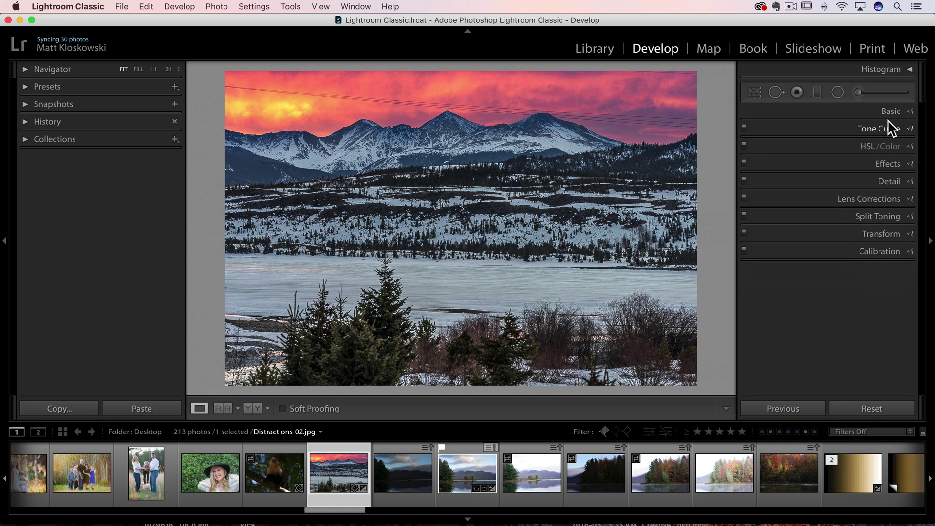
pyautogui.click(872, 217)
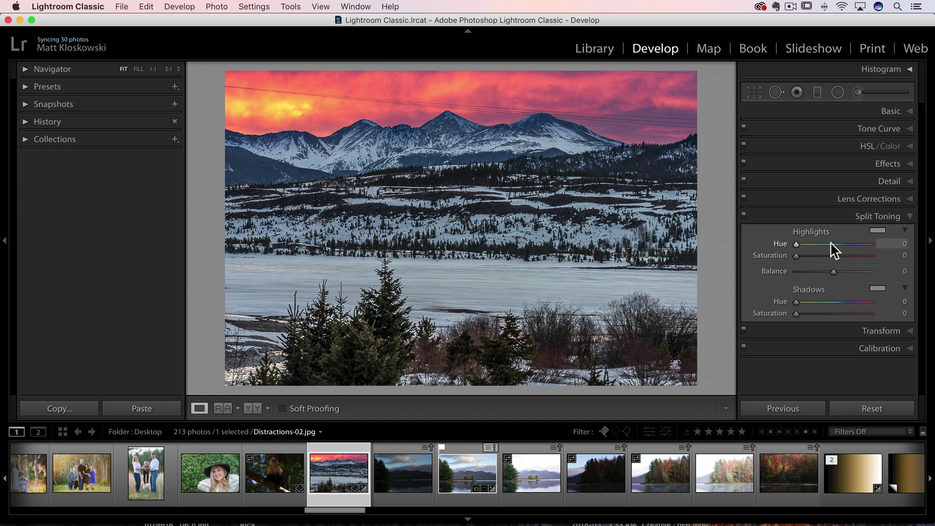
pyautogui.press('alt')
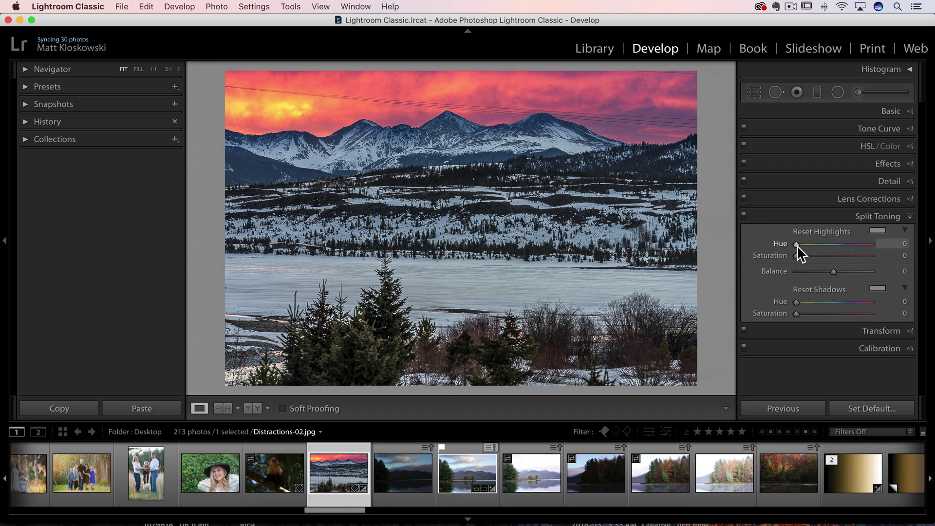
pyautogui.moveTo(796, 242); pyautogui.dragTo(896, 255)
# Step: Set the highlight hue to 52, reset highlight saturation to 0, and preview shadow hues
pyautogui.press('alt')
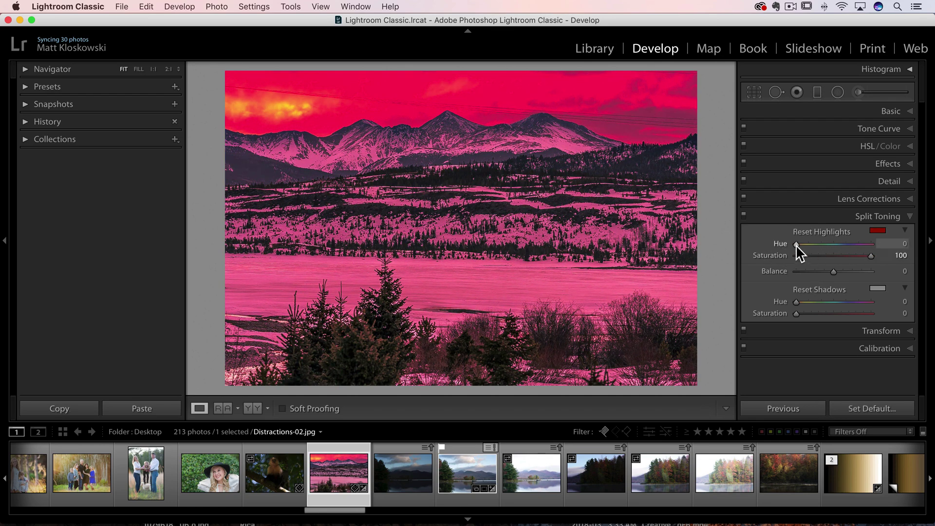
pyautogui.moveTo(796, 244); pyautogui.dragTo(752, 250)
pyautogui.doubleClick(770, 255)
pyautogui.press('alt')
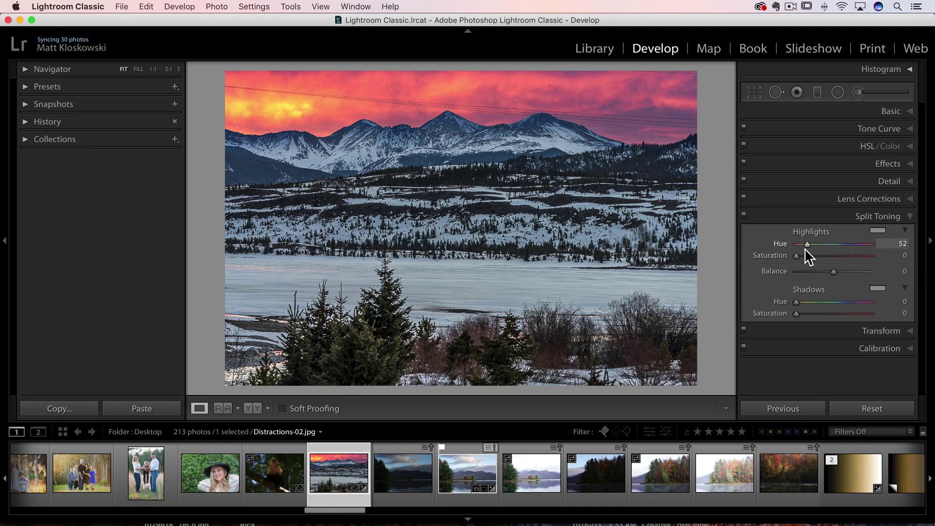
pyautogui.press('alt')
pyautogui.moveTo(797, 299); pyautogui.dragTo(775, 299)
pyautogui.click(872, 90)
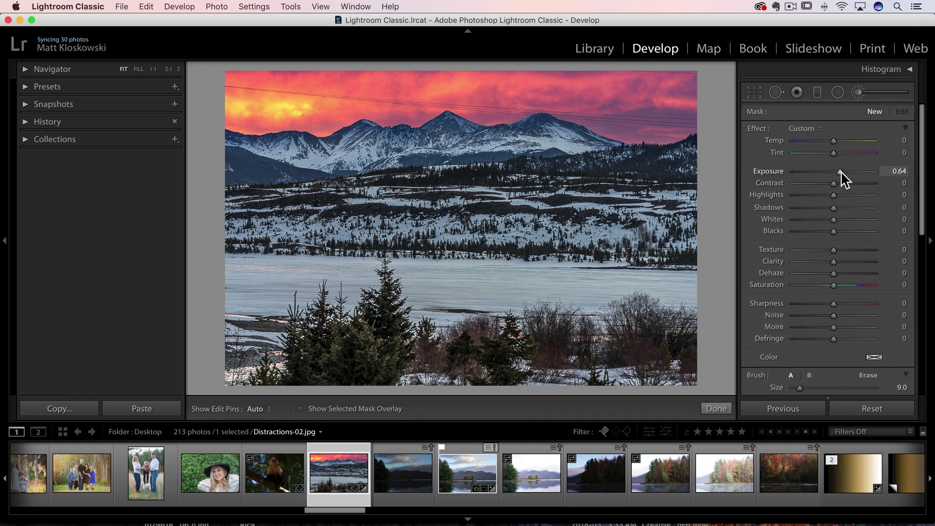
pyautogui.moveTo(841, 171); pyautogui.dragTo(855, 171)
pyautogui.press('h')
pyautogui.moveTo(580, 173)
pyautogui.mouseDown()
pyautogui.moveTo(341, 182)
pyautogui.moveTo(370, 214)
pyautogui.moveTo(555, 233)
pyautogui.moveTo(572, 210)
pyautogui.mouseUp()
pyautogui.press('h')
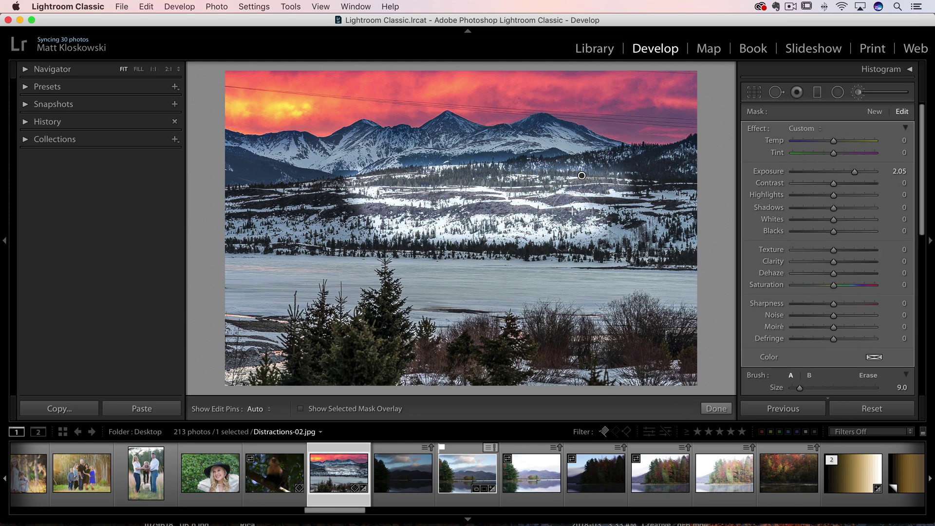
pyautogui.press('alt')
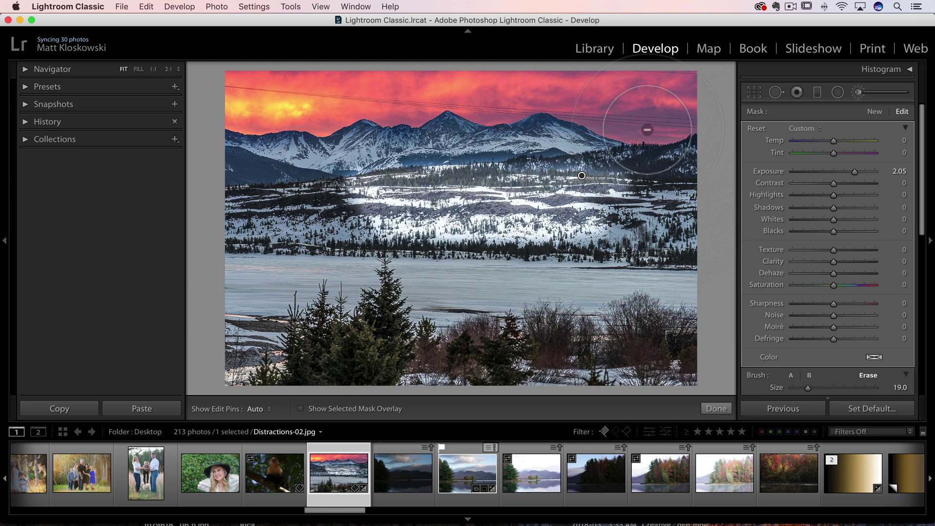
pyautogui.press('h')
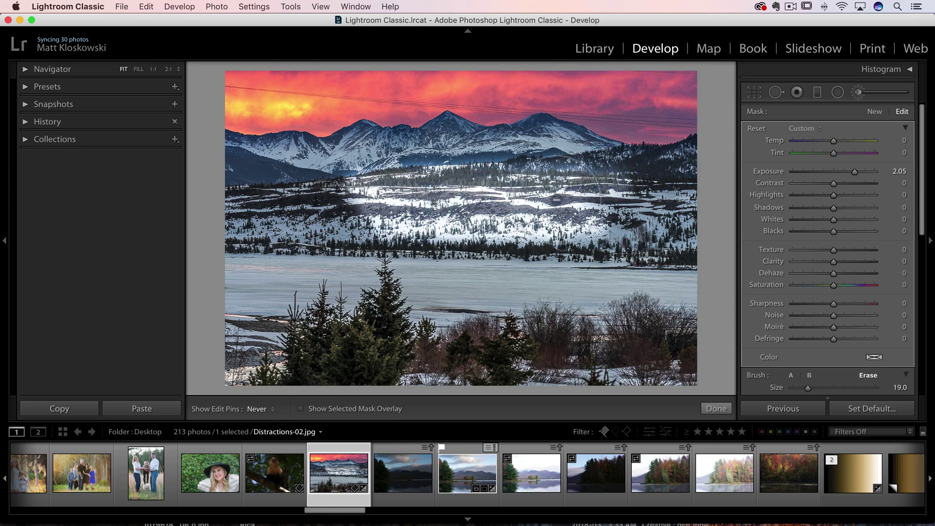
pyautogui.moveTo(467, 205)
pyautogui.mouseDown()
pyautogui.moveTo(551, 195)
pyautogui.moveTo(438, 160)
pyautogui.moveTo(487, 214)
pyautogui.moveTo(506, 265)
pyautogui.mouseUp()
pyautogui.press('h')
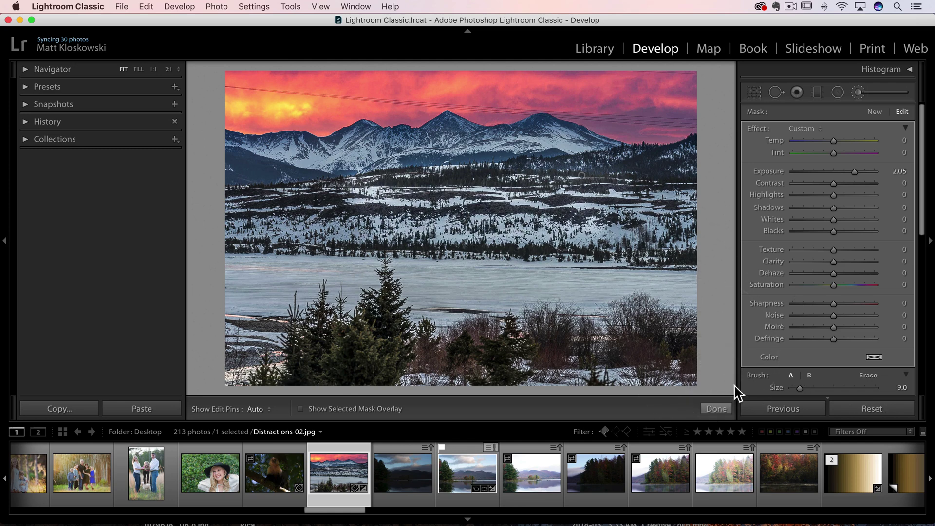
pyautogui.scroll(-5, 871, 363)
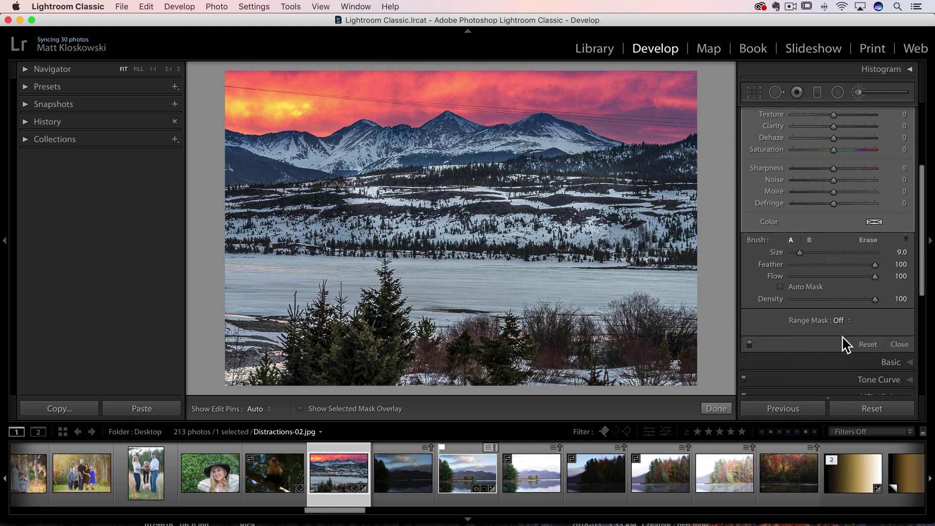
pyautogui.click(864, 339)
pyautogui.click(898, 340)
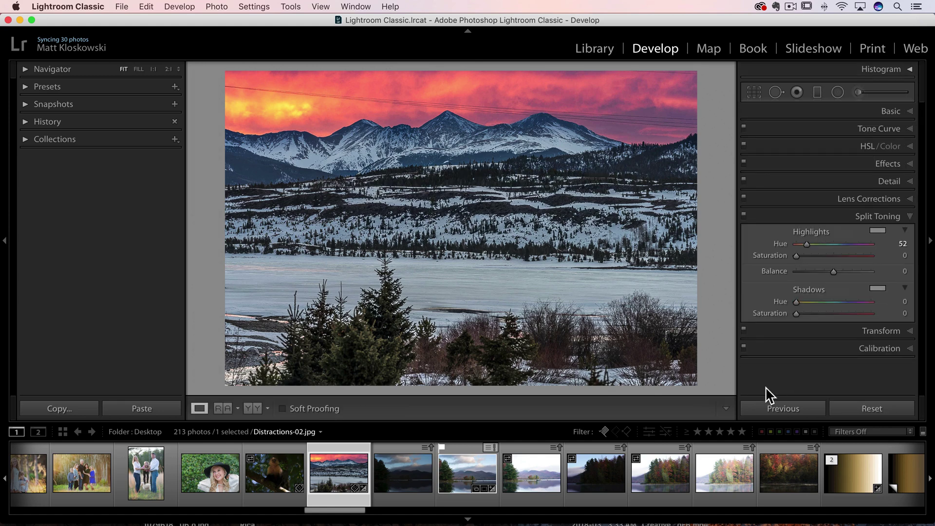
# Step: Show the Basic panel and open the Set Default develop settings dialog, then cancel without changing defaults
pyautogui.press('super+1')
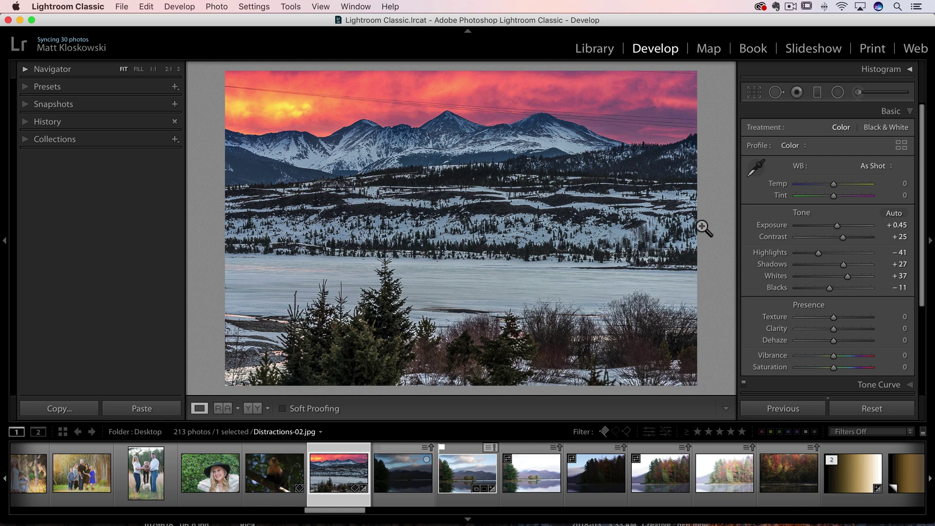
pyautogui.press('alt')
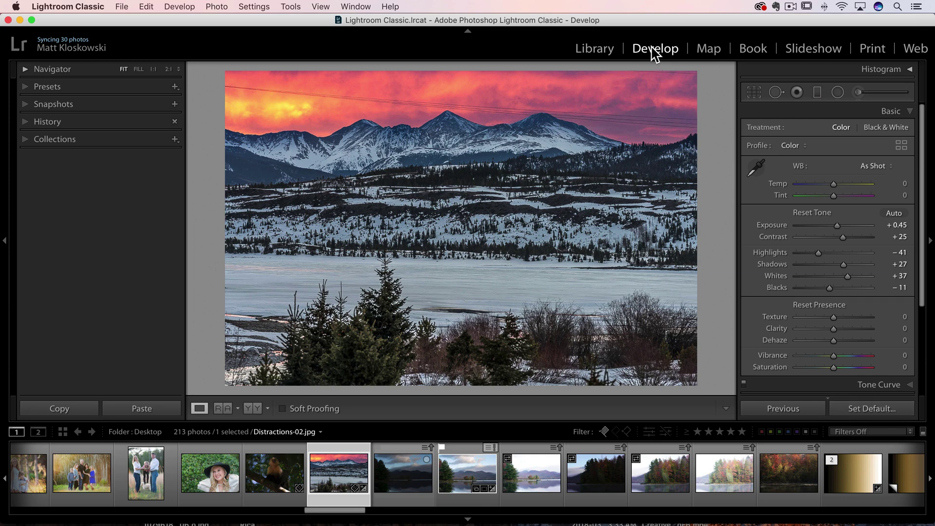
pyautogui.click(852, 411)
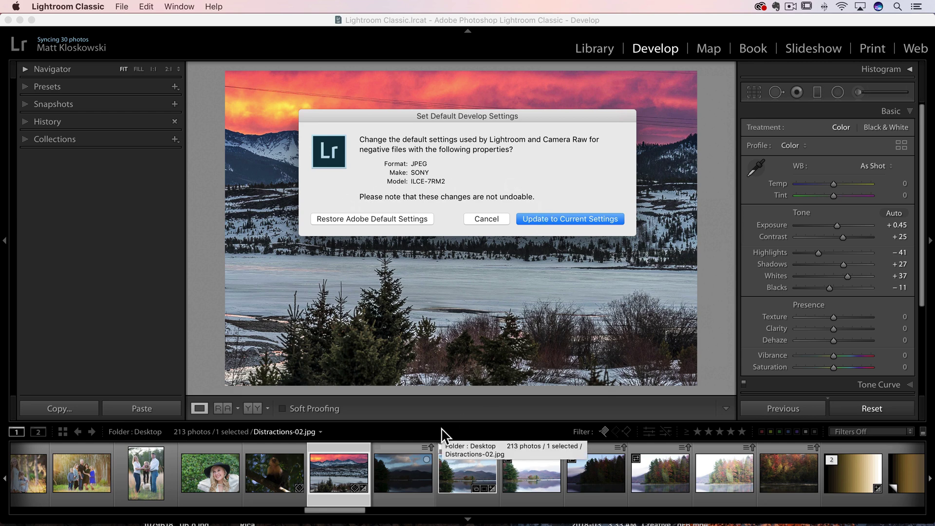
pyautogui.click(485, 219)
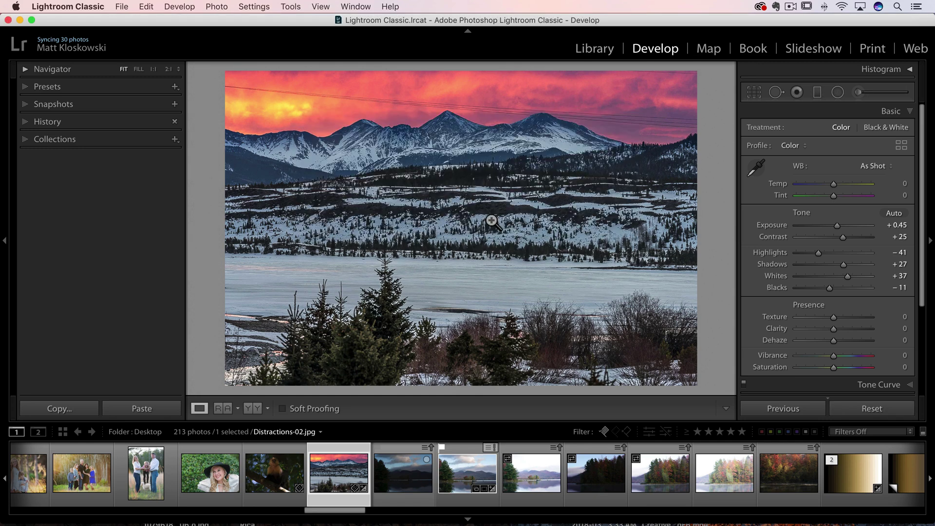
# Step: Extend the filmstrip selection from the sunset photo through the fifth thumbnail
pyautogui.press('alt')
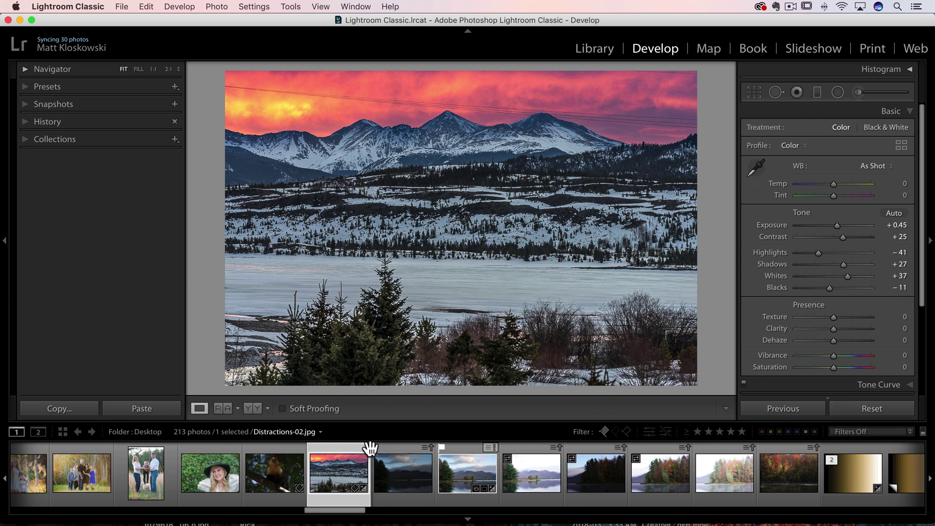
pyautogui.press('shift')
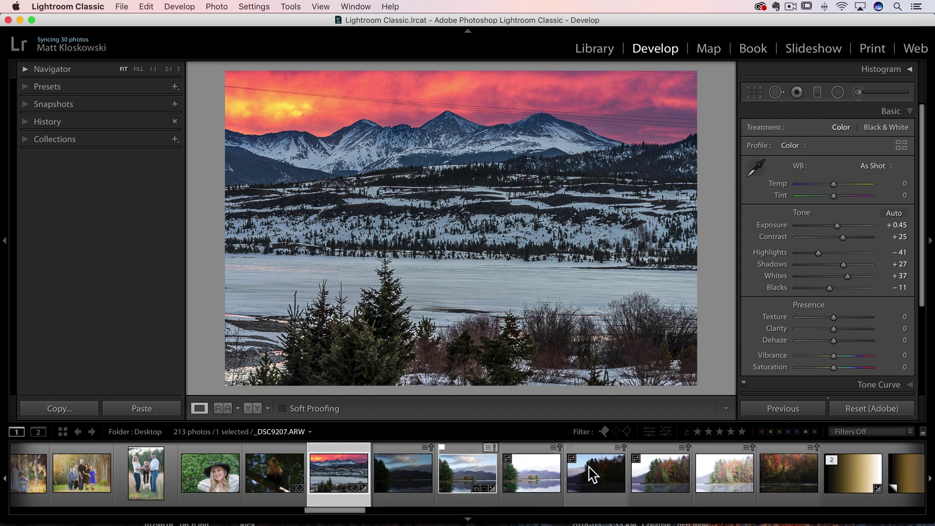
pyautogui.keyDown('shift'); pyautogui.click(591, 478); pyautogui.keyUp('shift')
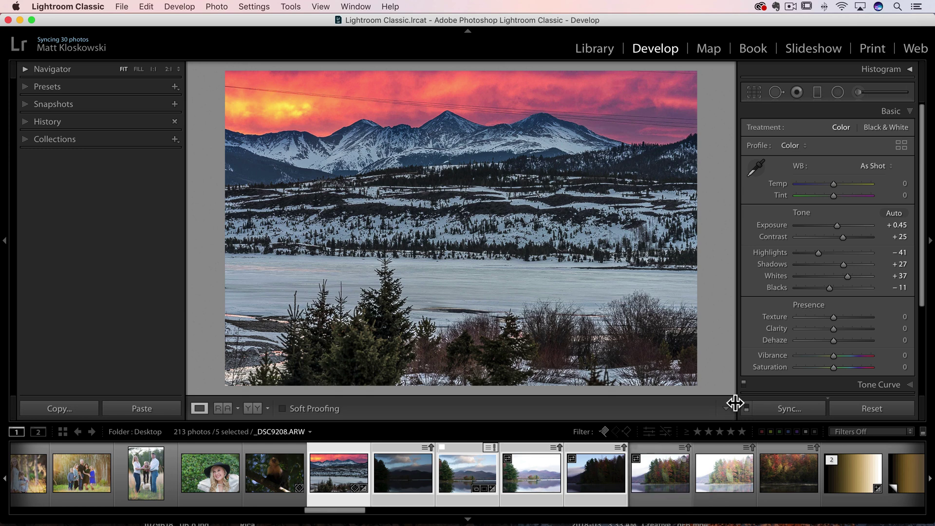
# Step: Sync the sunset photo's settings to the selected photos directly, skipping the Synchronize Settings dialog
pyautogui.click(769, 409)
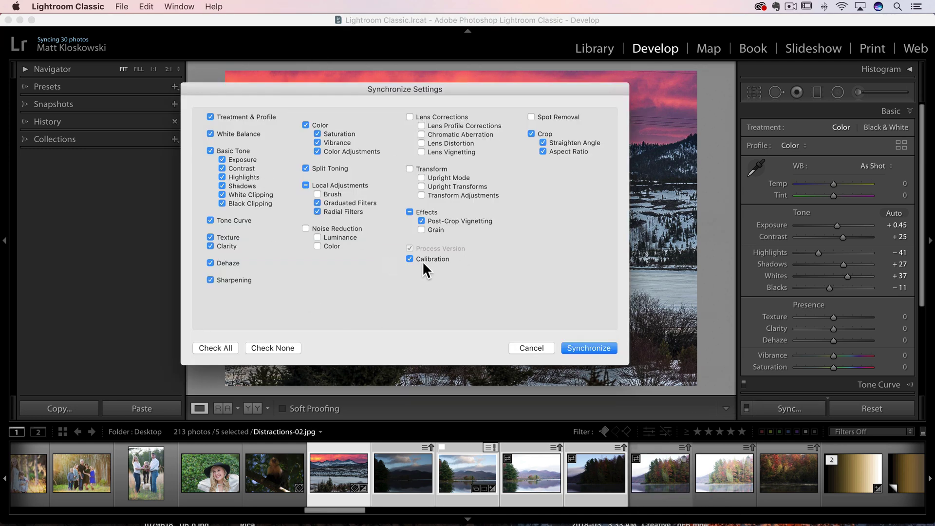
pyautogui.click(518, 346)
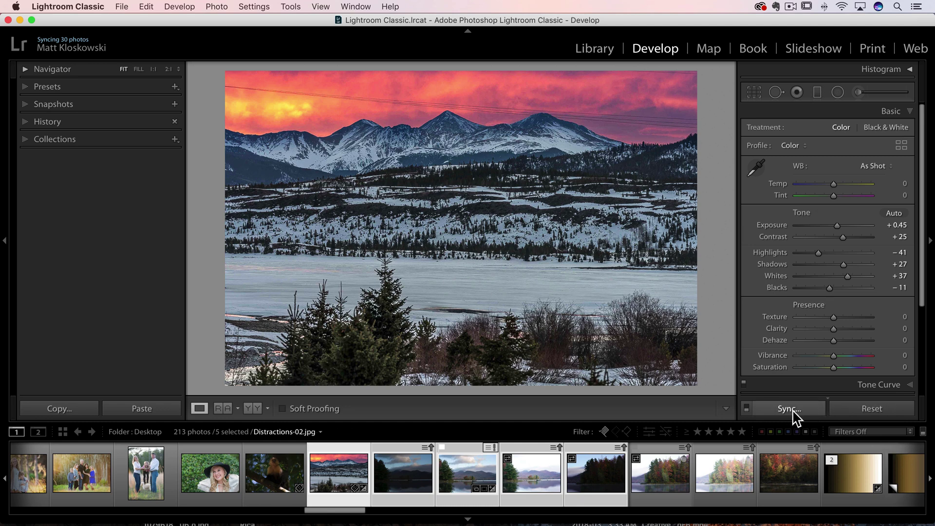
pyautogui.press('alt')
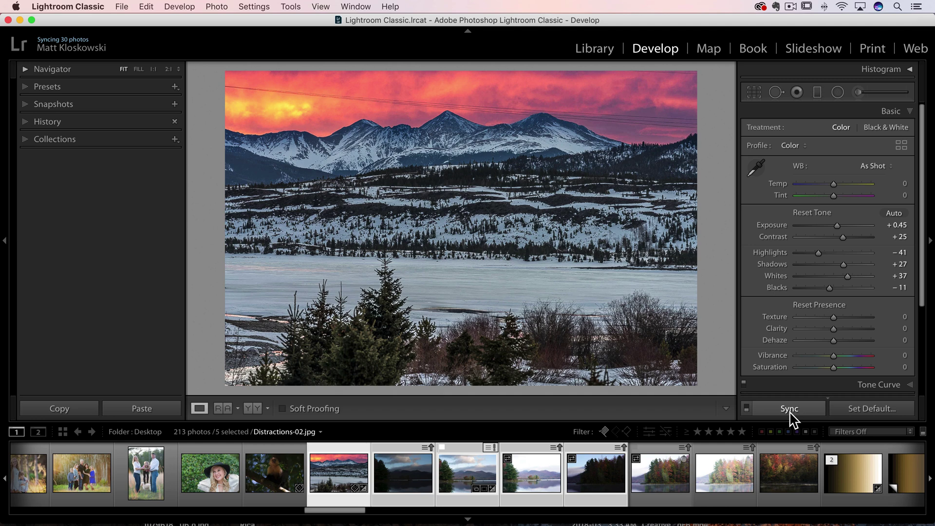
pyautogui.click(788, 411)
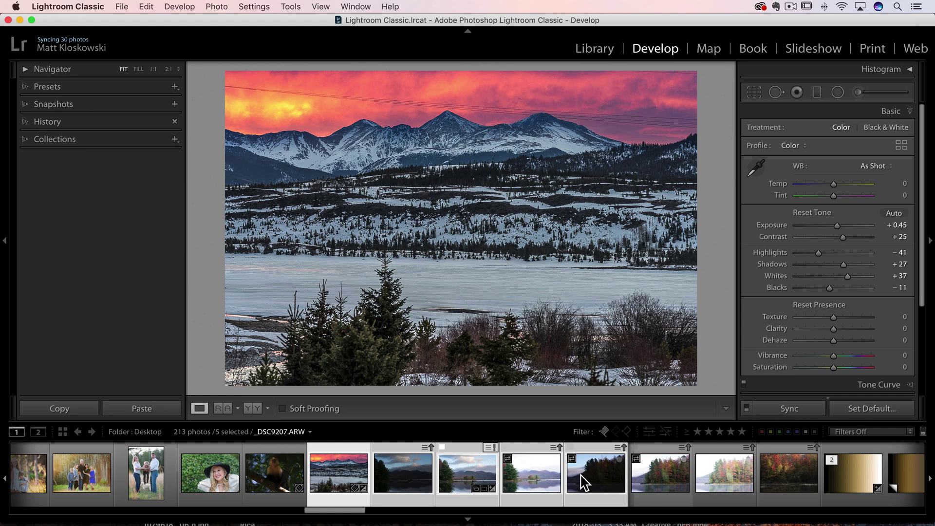
pyautogui.press('alt')
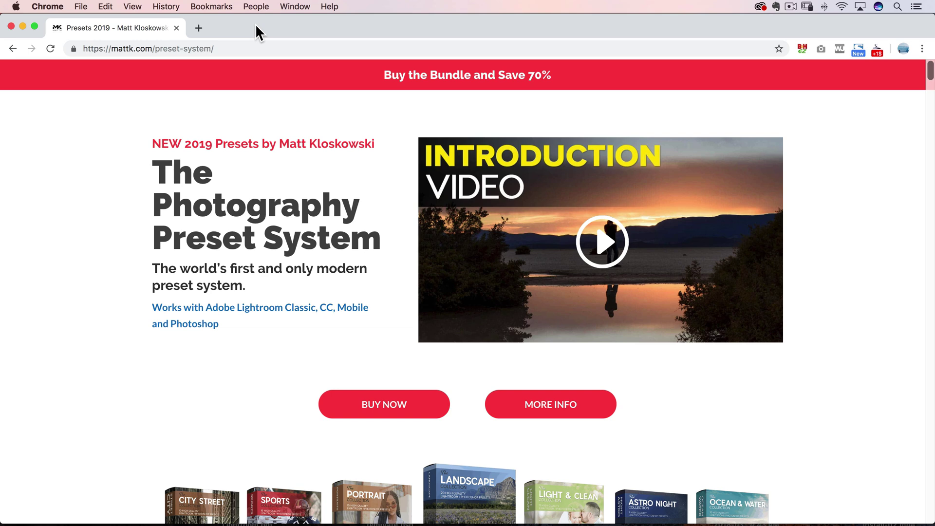
# Step: Scroll down the mattk.com Photography Preset System page and back up to the top
pyautogui.scroll(-5, 276, 211)
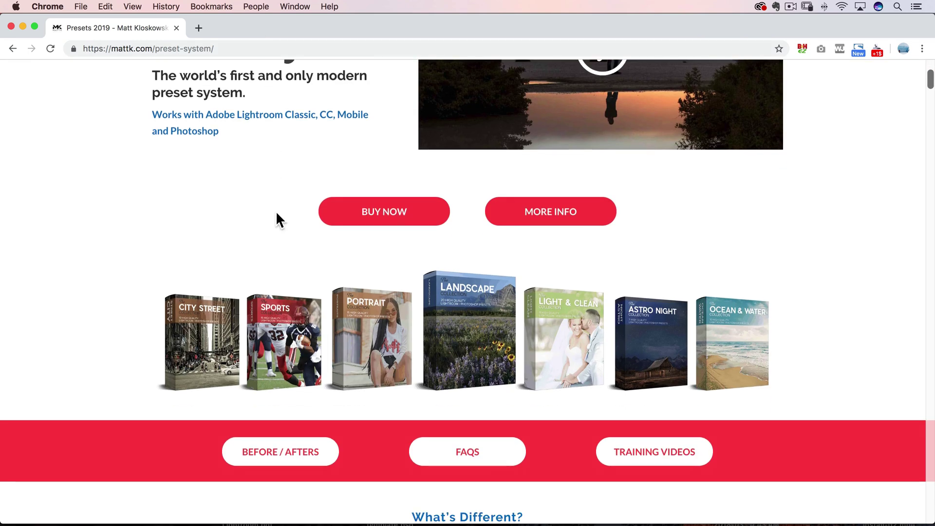
pyautogui.scroll(5, 275, 220)
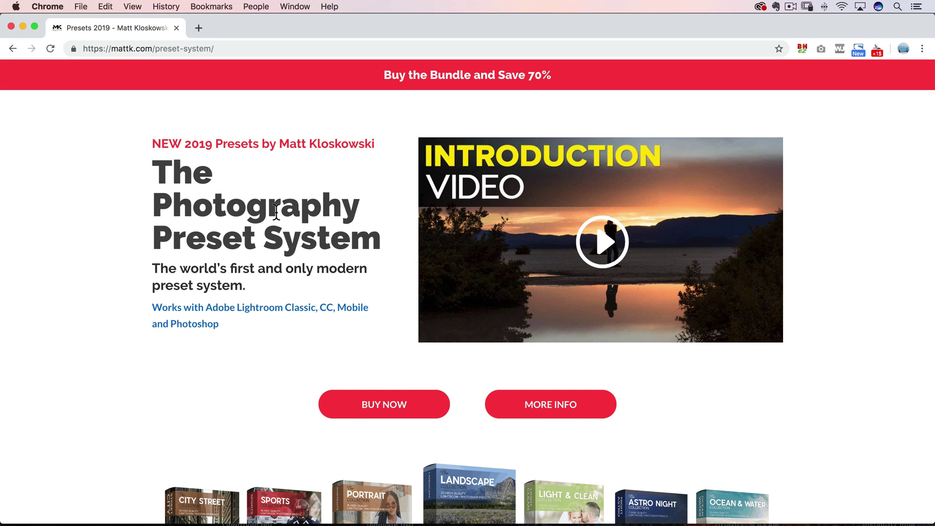